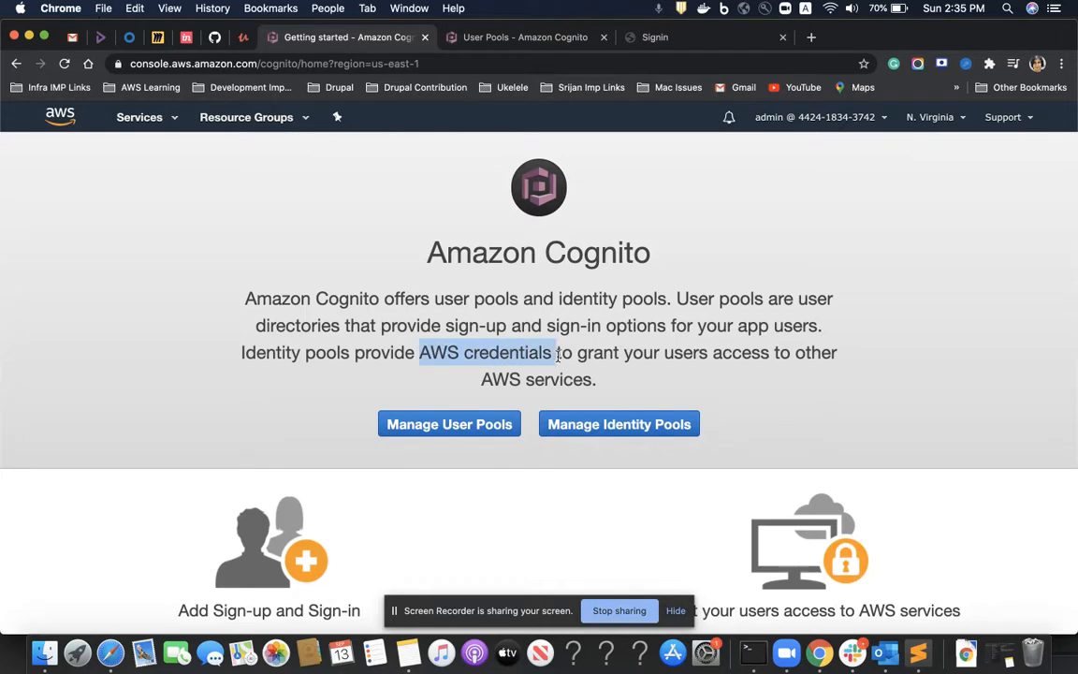
pyautogui.moveTo(664, 354); pyautogui.dragTo(769, 353)
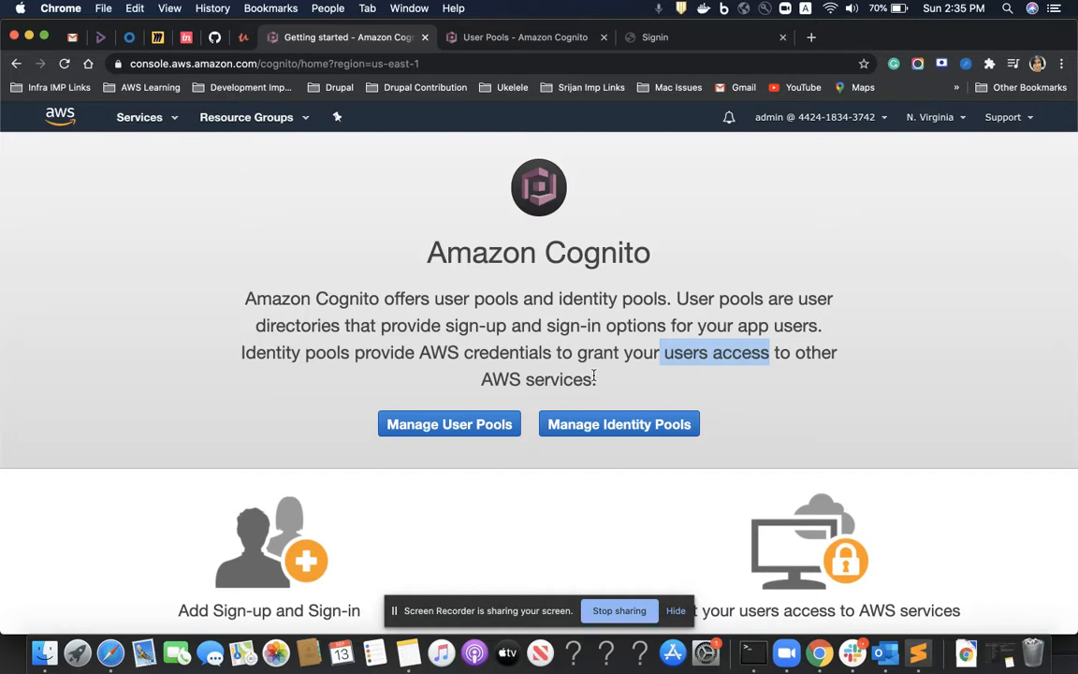
pyautogui.moveTo(594, 377); pyautogui.dragTo(483, 372)
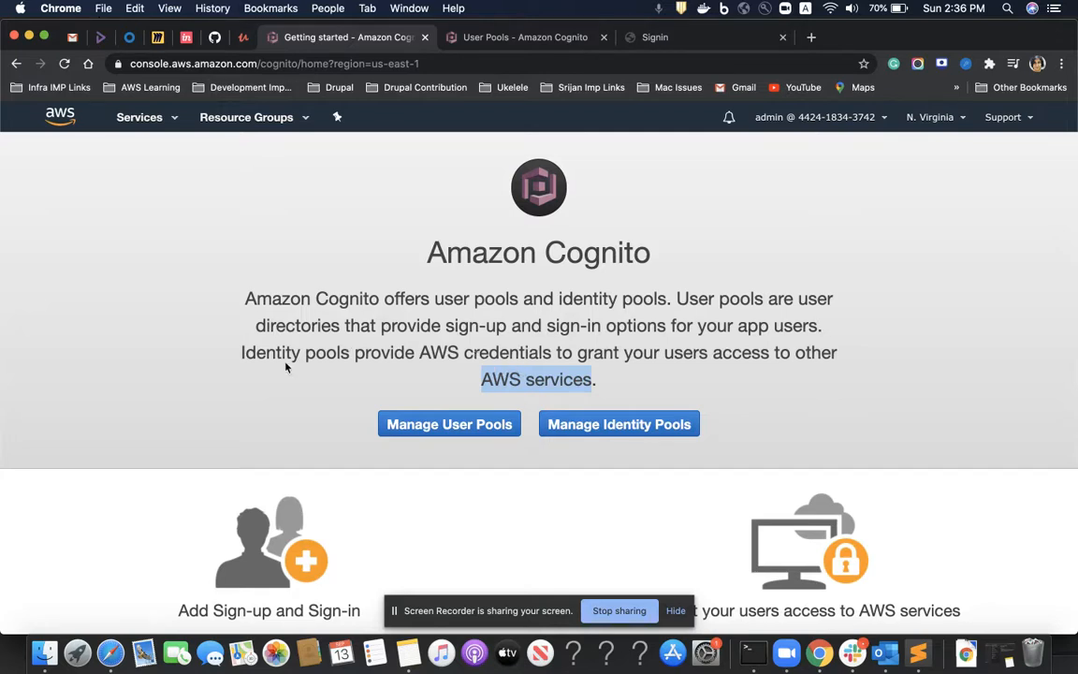
# - Start creating a new Cognito identity pool and name it demoIdentityApp
pyautogui.click(618, 427)
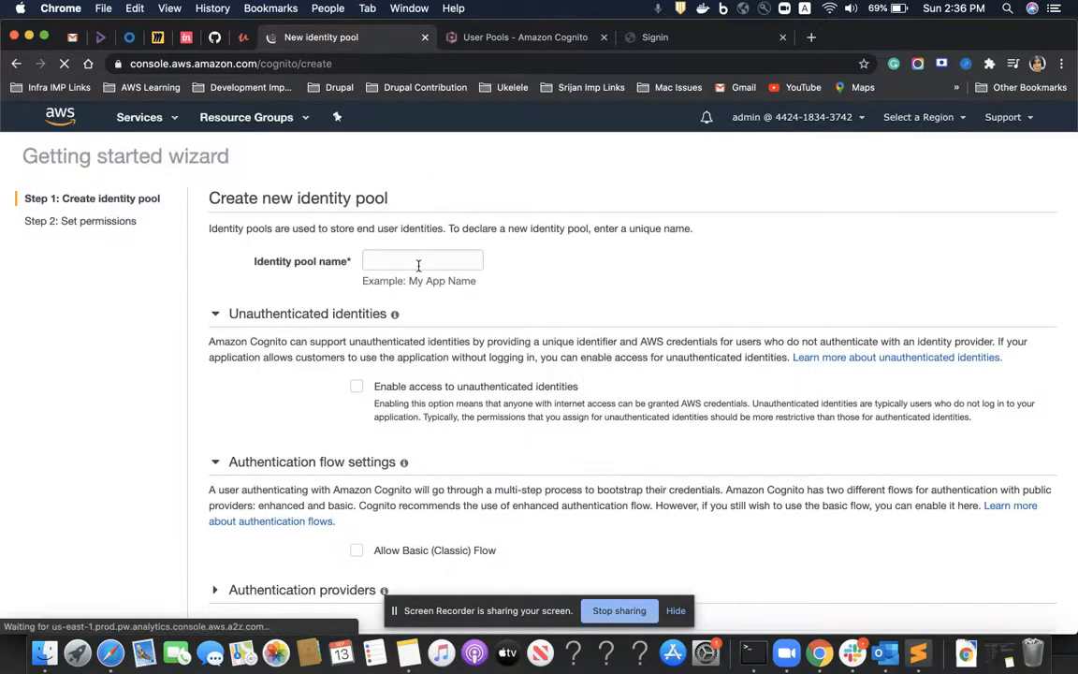
pyautogui.click(419, 262)
pyautogui.write('demo')
pyautogui.press('BackSpace')
pyautogui.press('BackSpace')
pyautogui.write('n')
pyautogui.press('BackSpace')
pyautogui.write('mo')
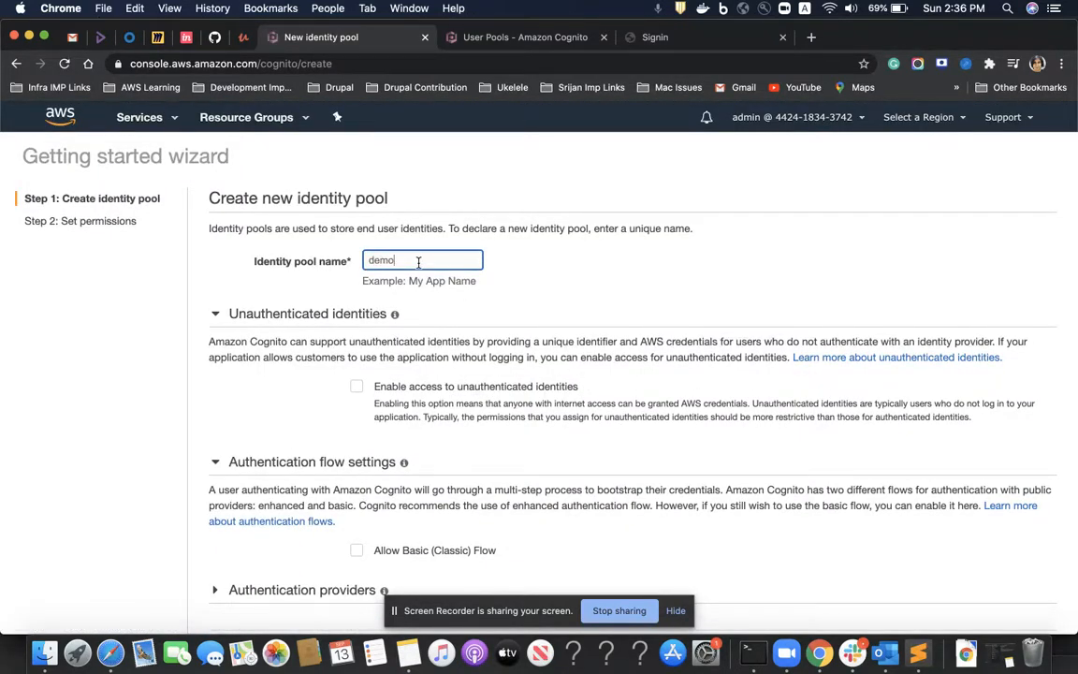
pyautogui.write('IdentityApp')
pyautogui.scroll(-2, 433, 400)
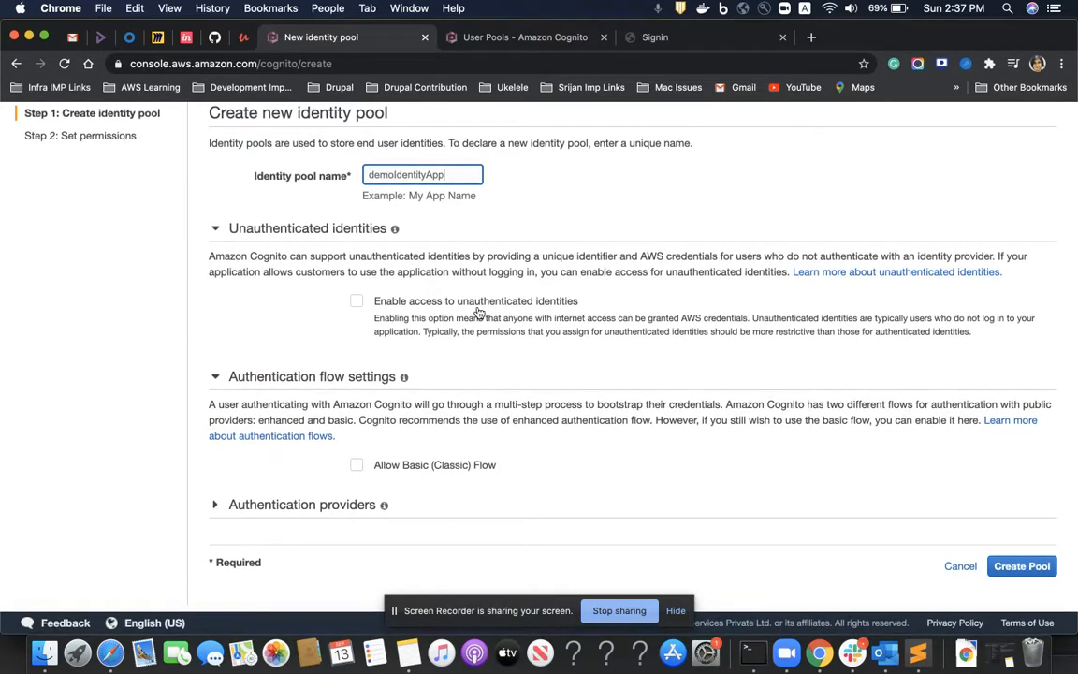
# - Expand the authentication providers section and enable access to unauthenticated identities for the new pool
pyautogui.click(279, 510)
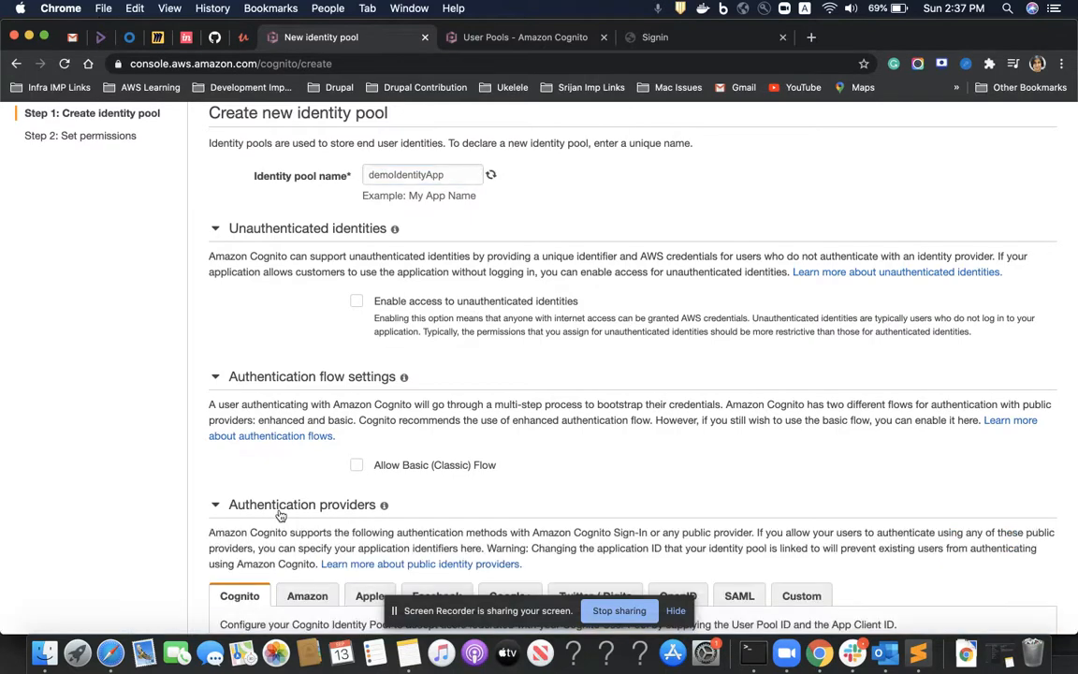
pyautogui.scroll(-4, 279, 513)
pyautogui.scroll(2, 306, 463)
pyautogui.click(356, 172)
pyautogui.scroll(-3, 365, 225)
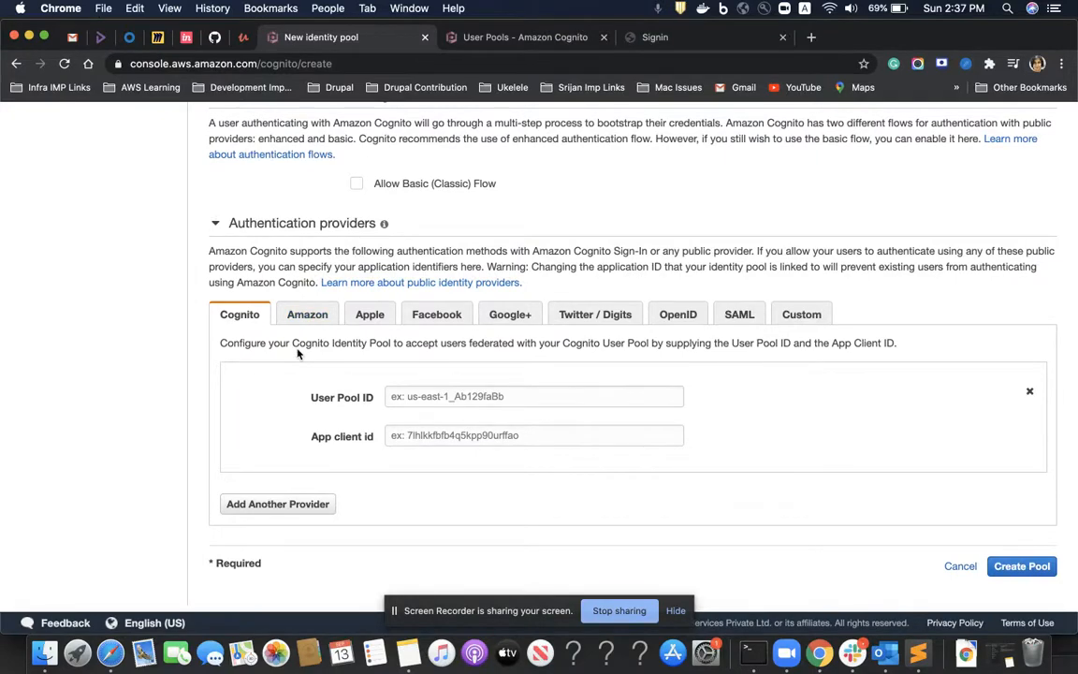
# - Examine the available authentication providers, including Cognito, Amazon, Facebook, Google+, Twitter / Digits, OpenID and SAML
pyautogui.scroll(7, 265, 341)
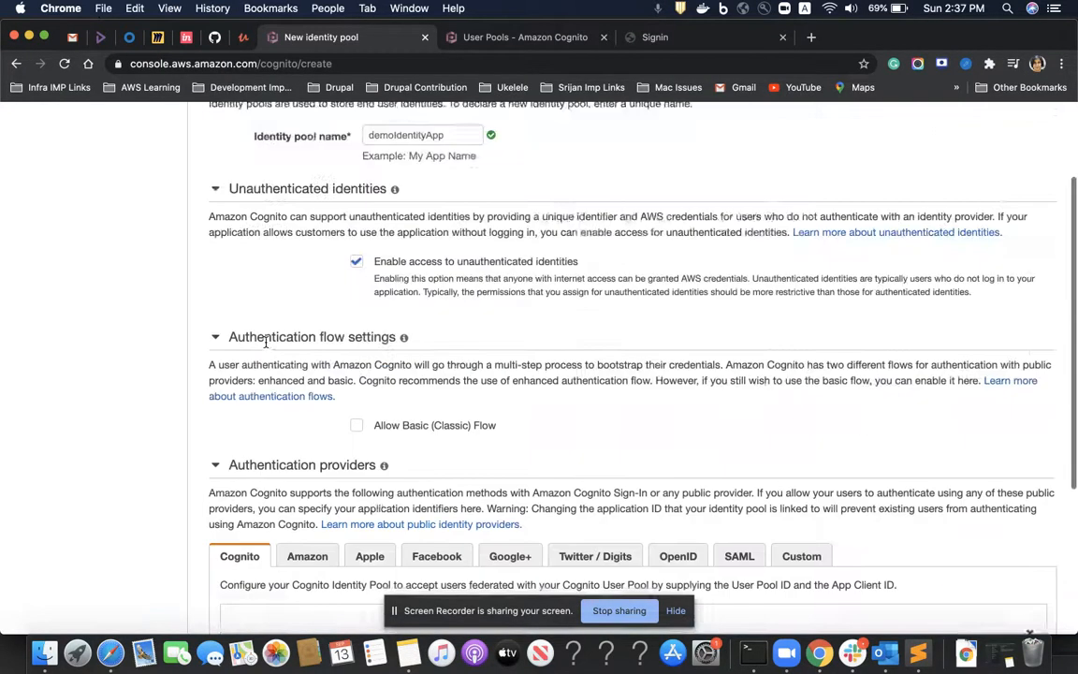
pyautogui.scroll(-7, 337, 210)
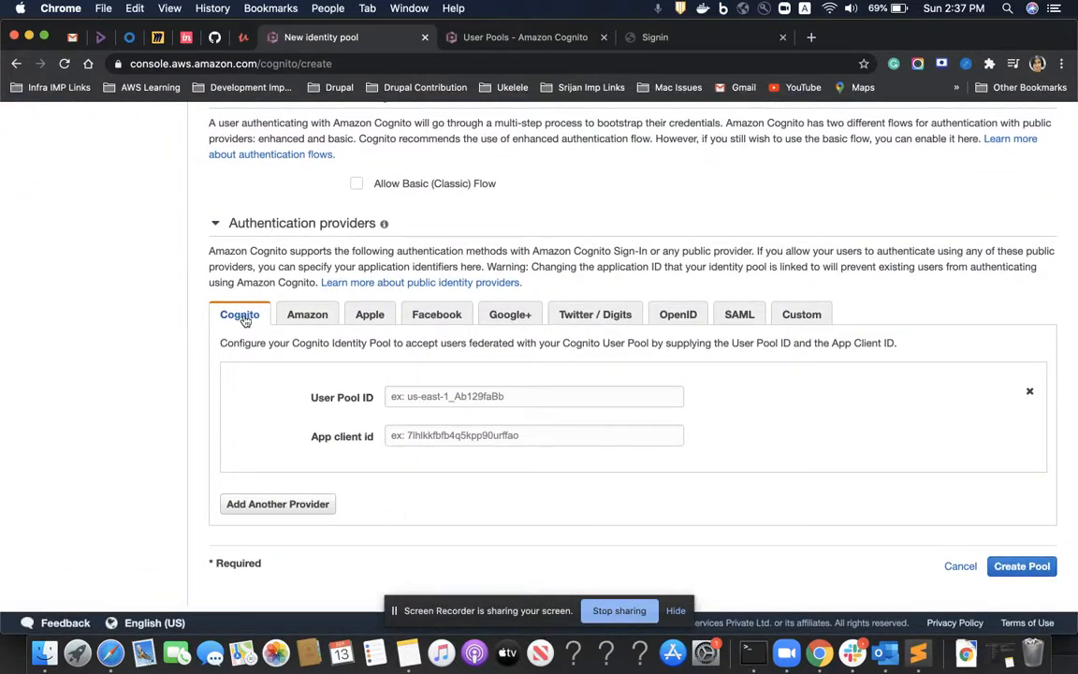
pyautogui.click(306, 324)
pyautogui.click(440, 385)
pyautogui.click(514, 455)
pyautogui.click(610, 454)
pyautogui.click(691, 455)
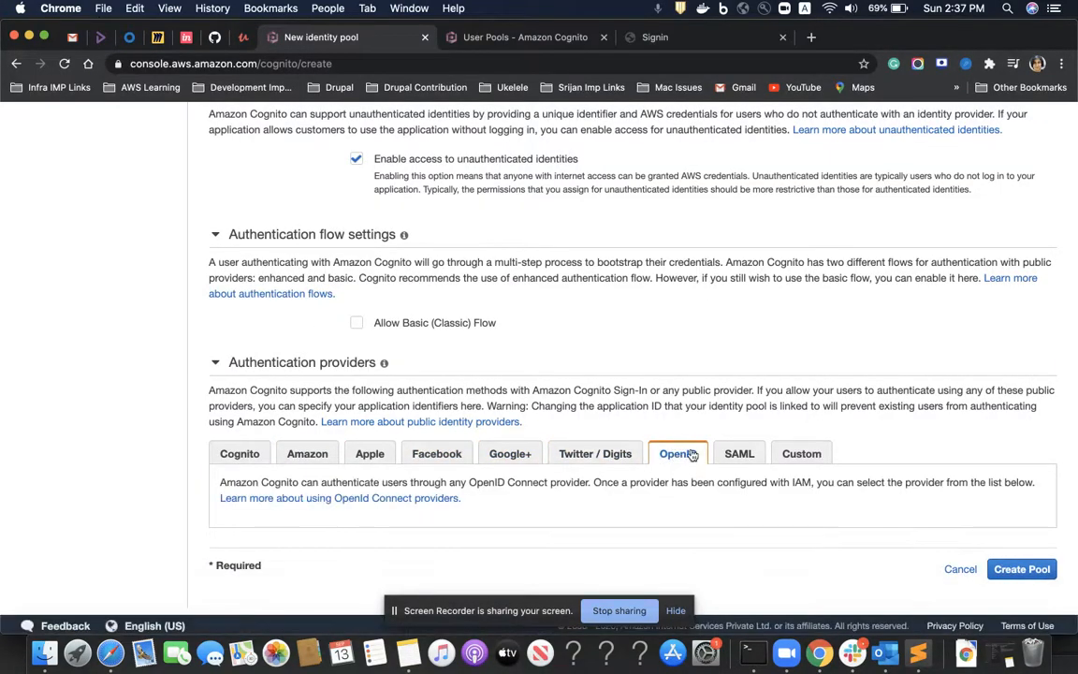
pyautogui.click(740, 454)
pyautogui.scroll(-2, 686, 417)
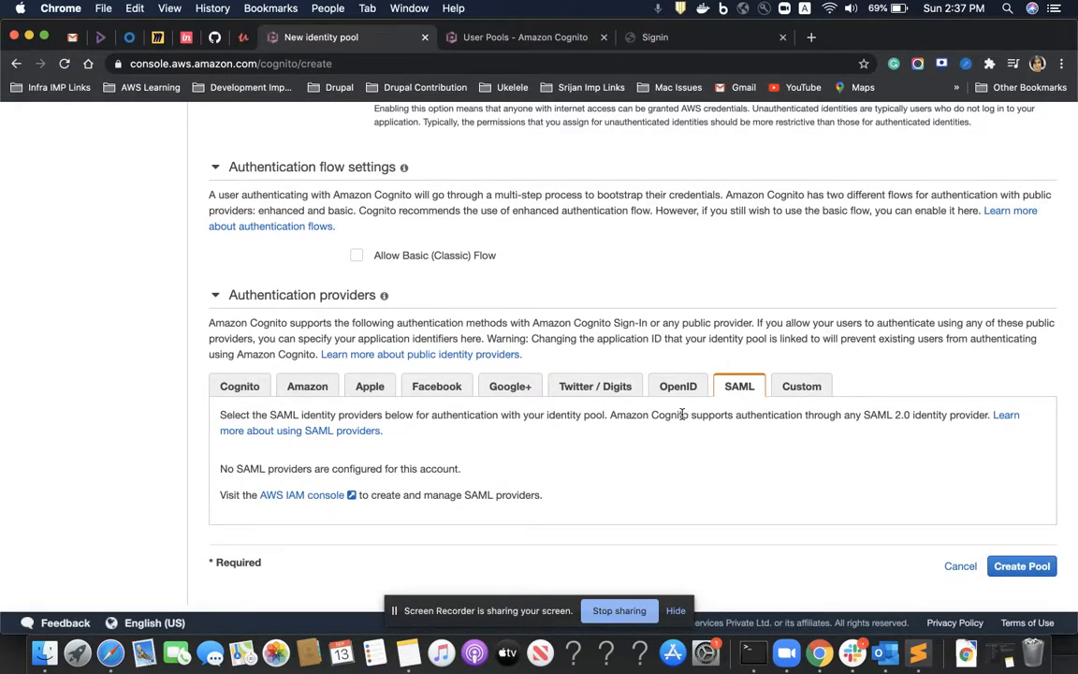
pyautogui.click(693, 386)
pyautogui.scroll(2, 711, 412)
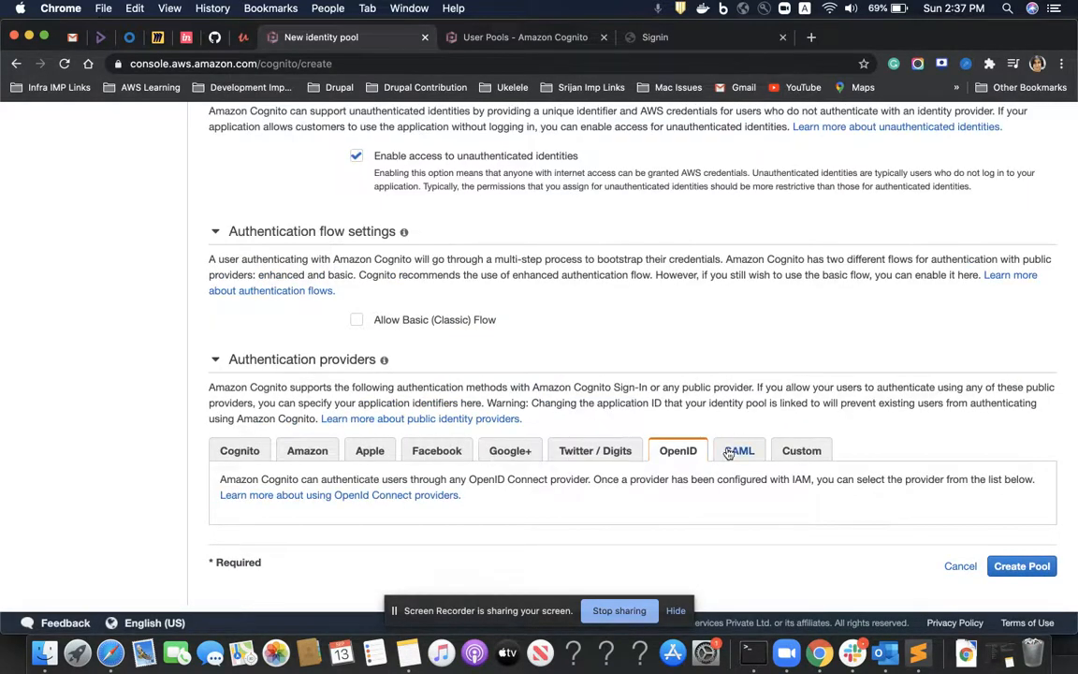
pyautogui.click(729, 454)
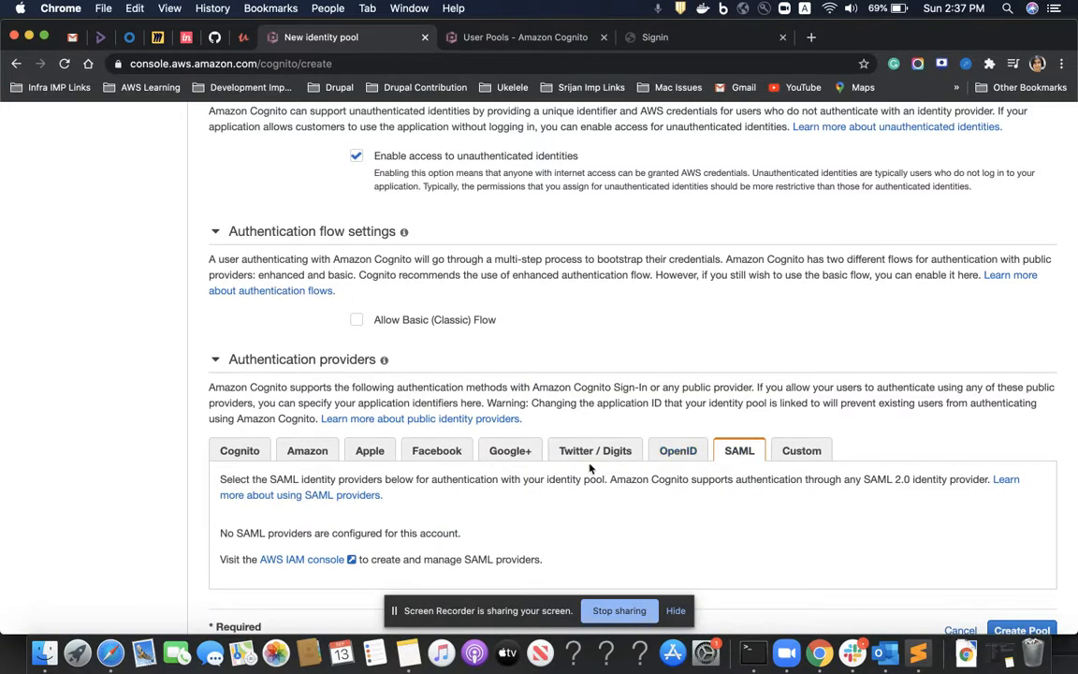
pyautogui.click(238, 455)
pyautogui.scroll(-3, 262, 440)
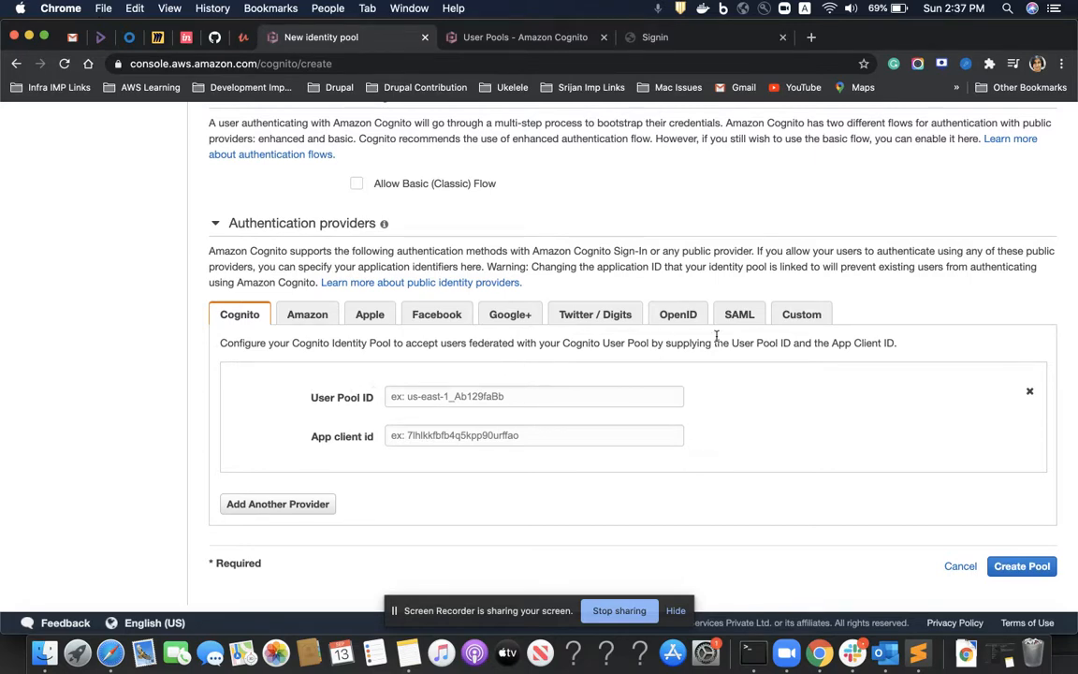
pyautogui.click(681, 321)
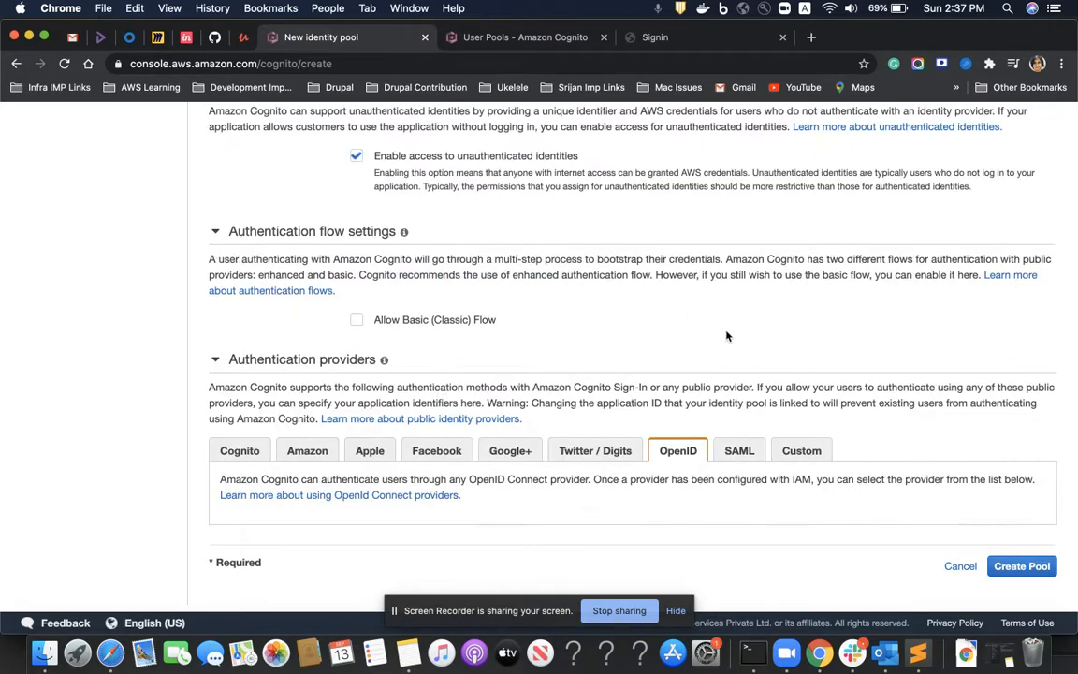
pyautogui.click(719, 452)
pyautogui.click(236, 449)
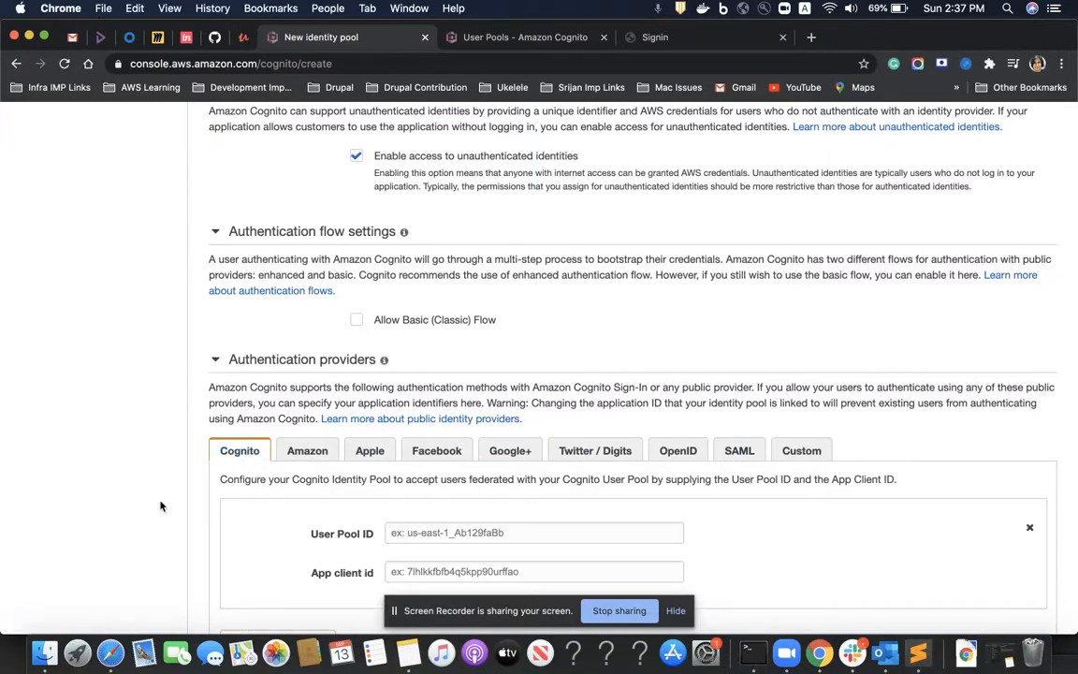
# - Review the settings, create the identity pool, and cancel the assignment of IAM roles to it
pyautogui.scroll(2, 422, 421)
pyautogui.scroll(-2, 422, 424)
pyautogui.scroll(3, 422, 424)
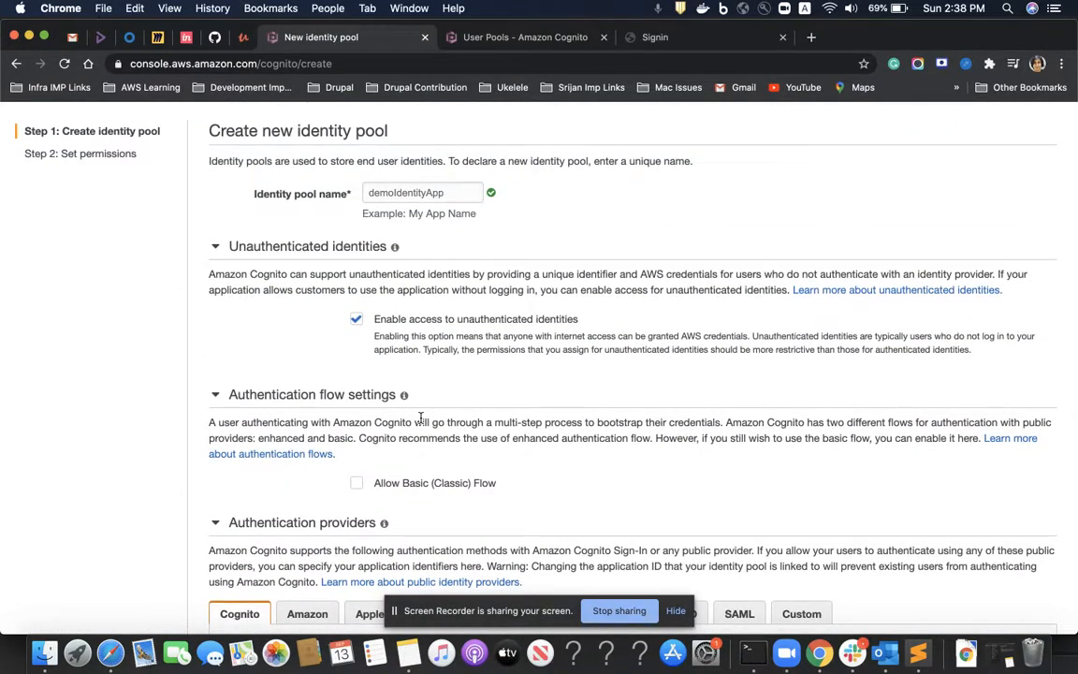
pyautogui.scroll(-2, 422, 424)
pyautogui.scroll(-2, 423, 421)
pyautogui.scroll(3, 422, 421)
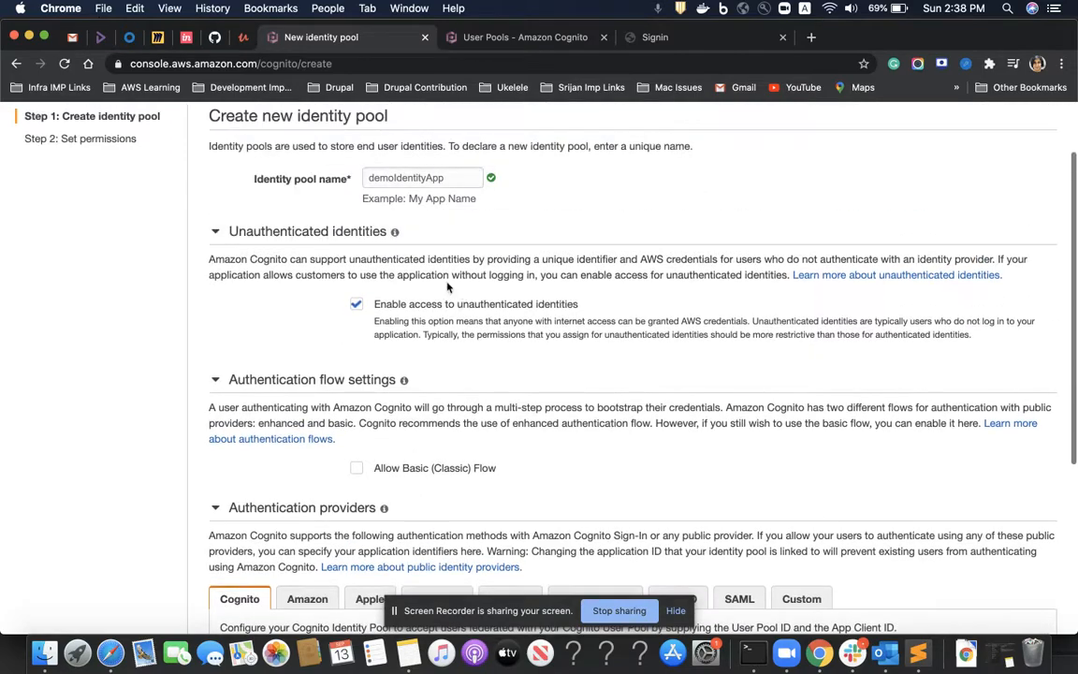
pyautogui.scroll(-1, 443, 321)
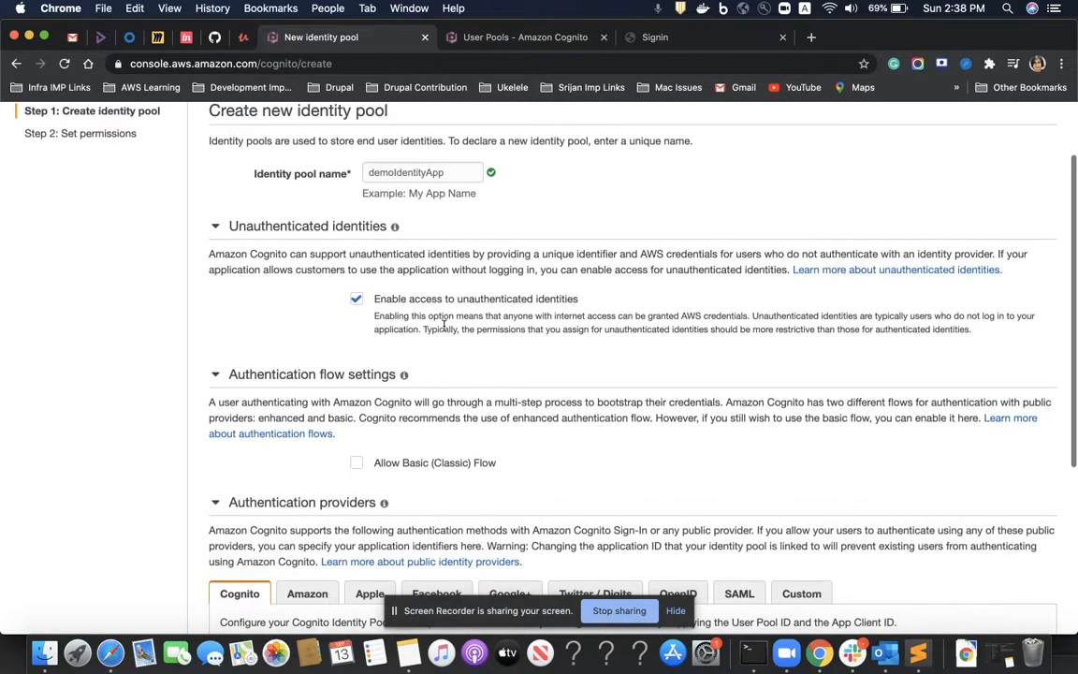
pyautogui.scroll(-5, 445, 323)
pyautogui.click(1015, 566)
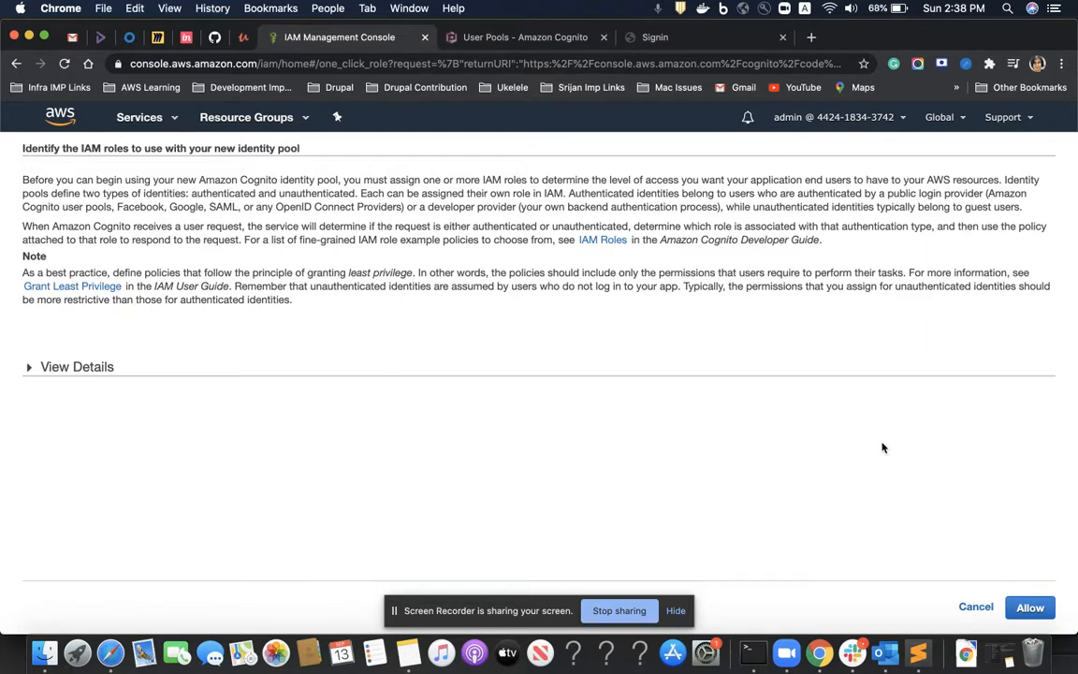
pyautogui.click(976, 608)
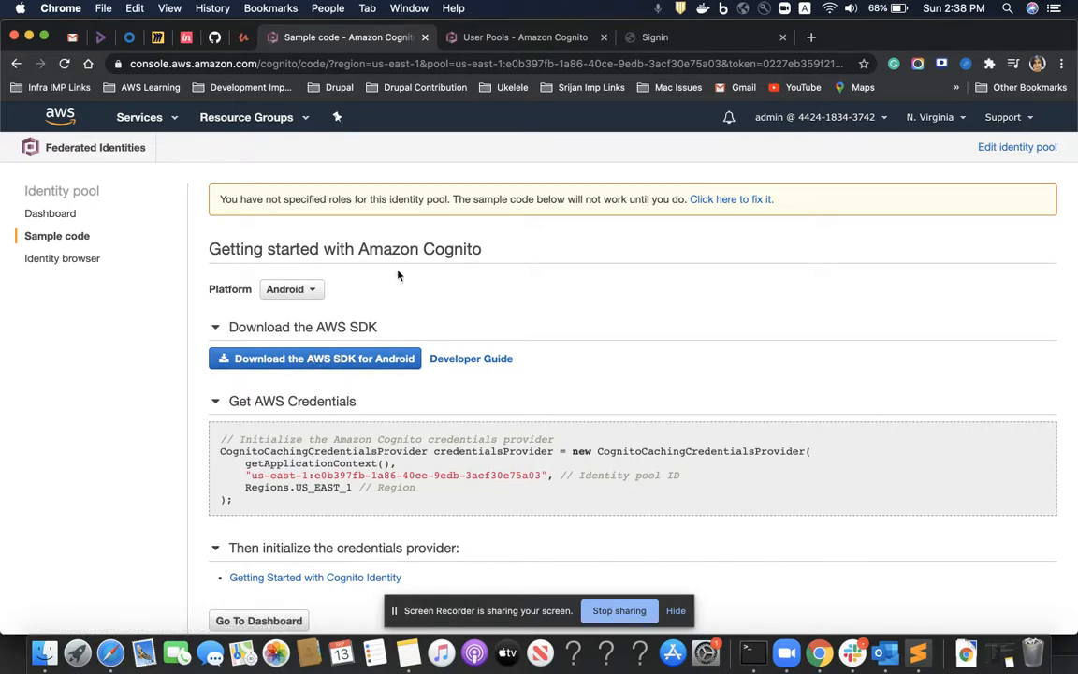
# - Examine the identity pool's dashboard, including its identity counts, authentication methods and total identities chart
pyautogui.click(43, 217)
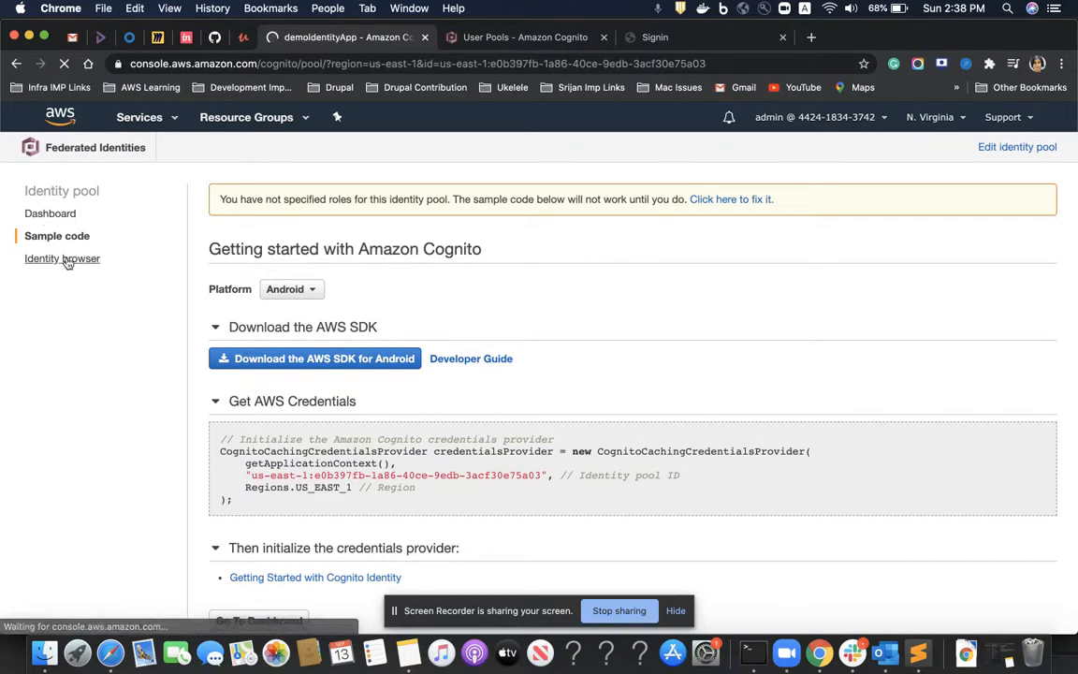
pyautogui.scroll(-5, 257, 335)
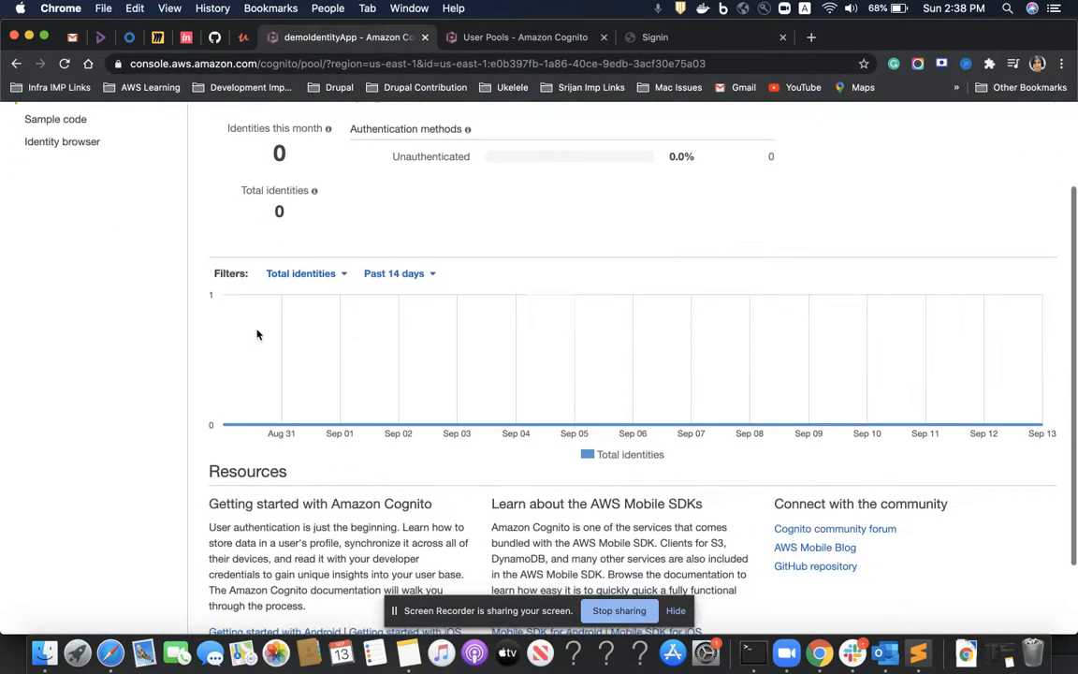
pyautogui.scroll(5, 257, 334)
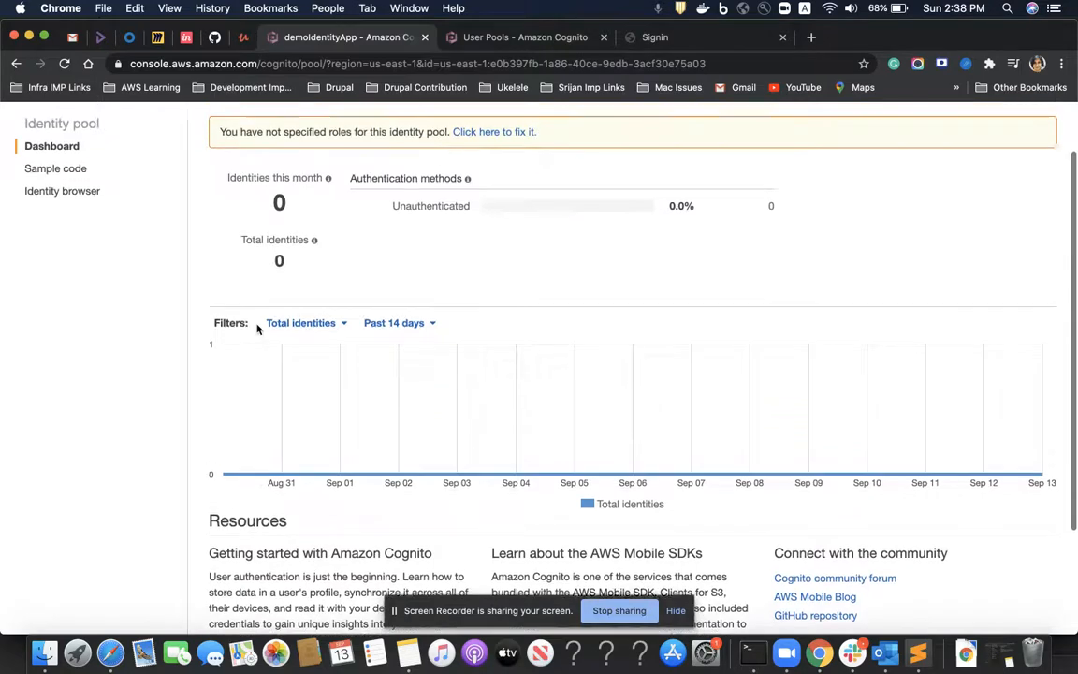
pyautogui.scroll(1, 257, 330)
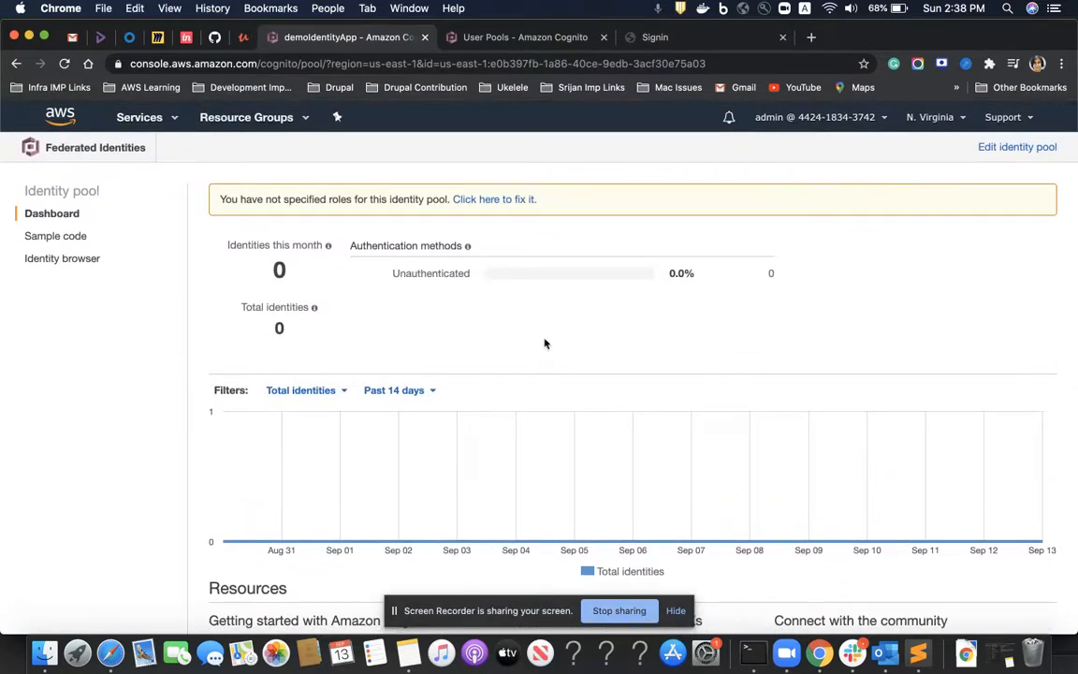
pyautogui.scroll(-1, 328, 436)
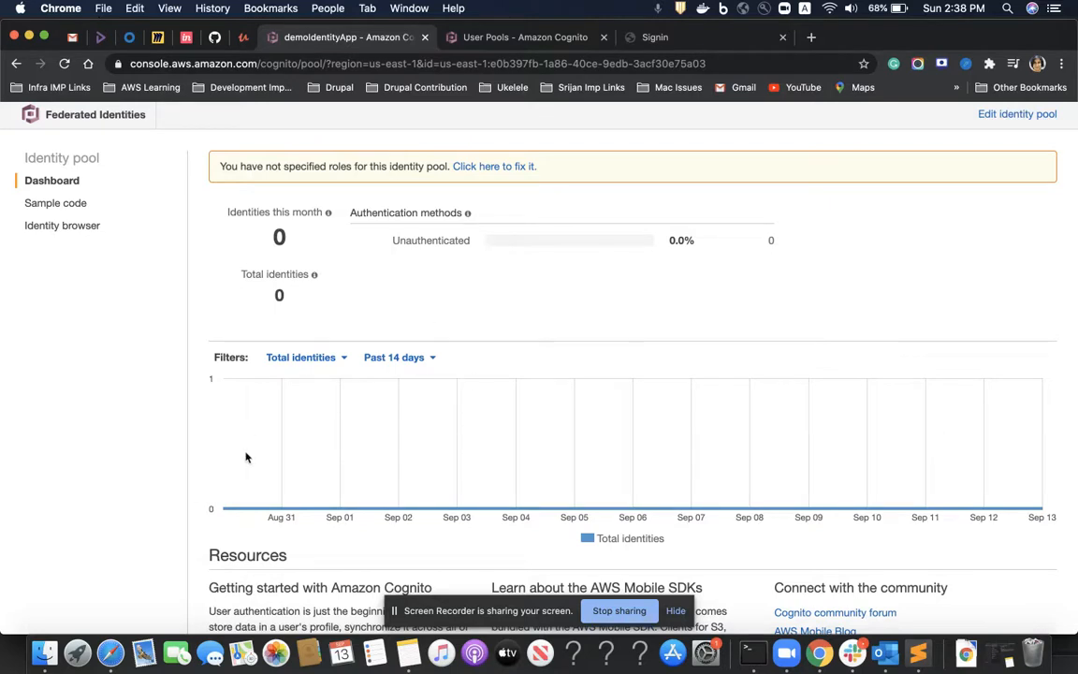
pyautogui.scroll(1, 541, 421)
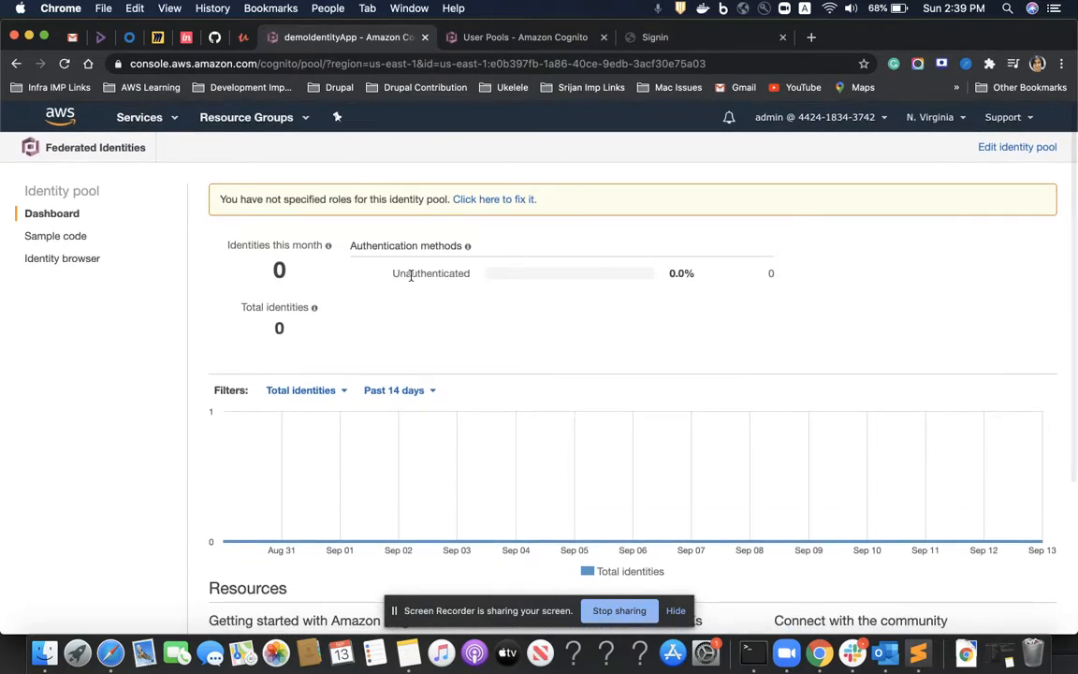
pyautogui.moveTo(435, 269)
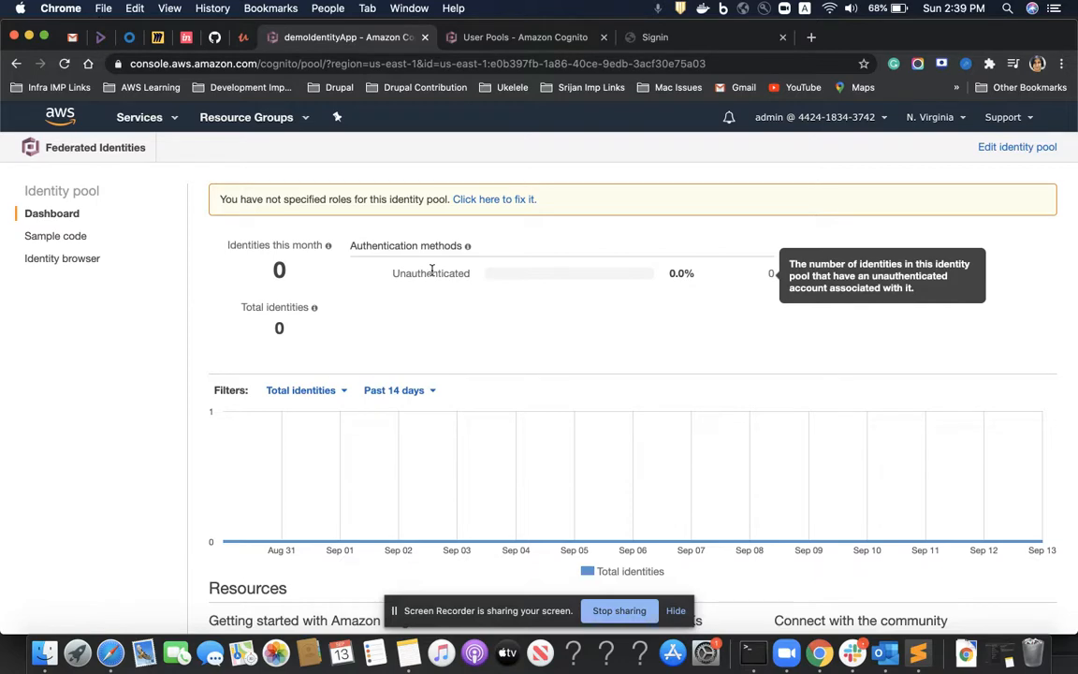
pyautogui.scroll(-2, 486, 469)
pyautogui.scroll(2, 486, 469)
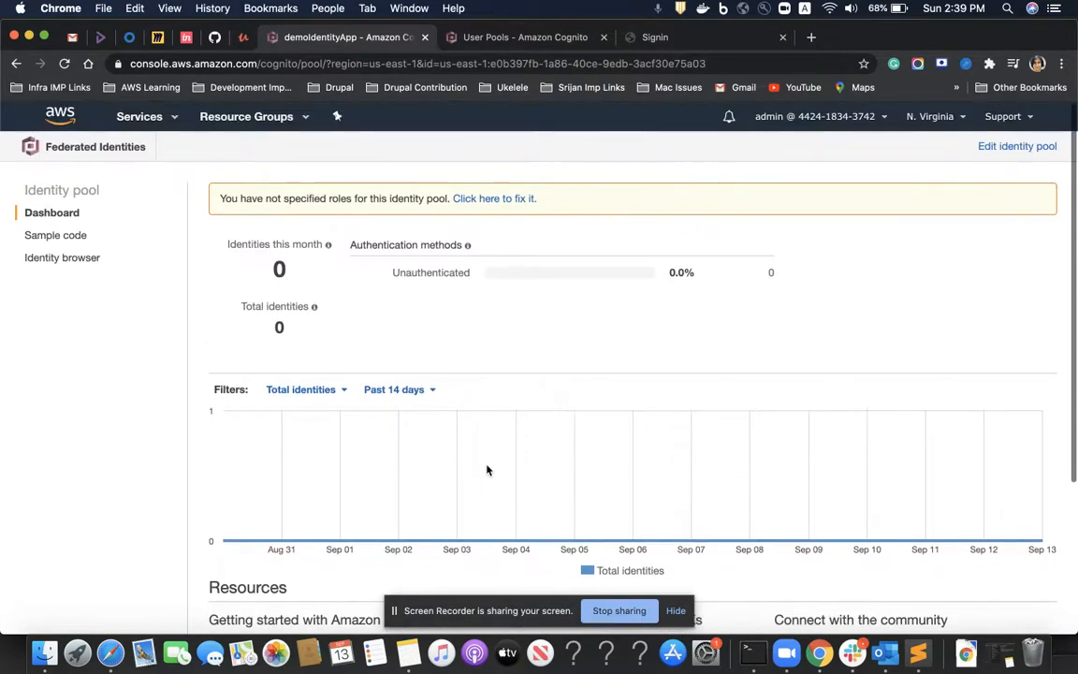
# - View the identity pool's sample code and identity browser pages, and return to the dashboard
pyautogui.click(56, 236)
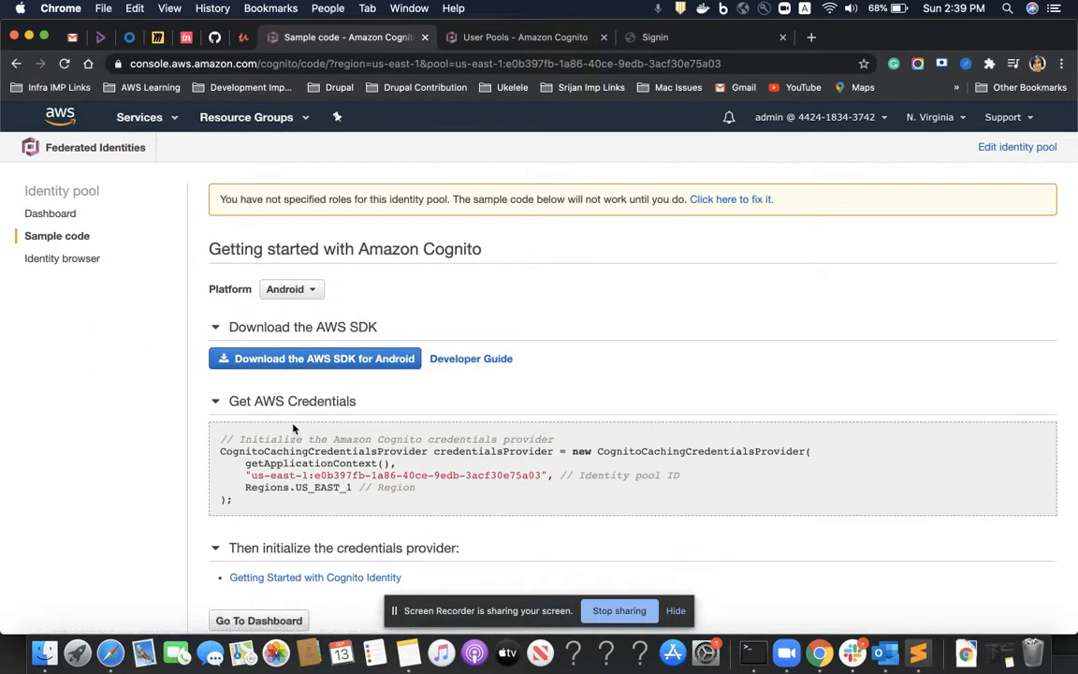
pyautogui.scroll(-1, 293, 427)
pyautogui.scroll(1, 145, 422)
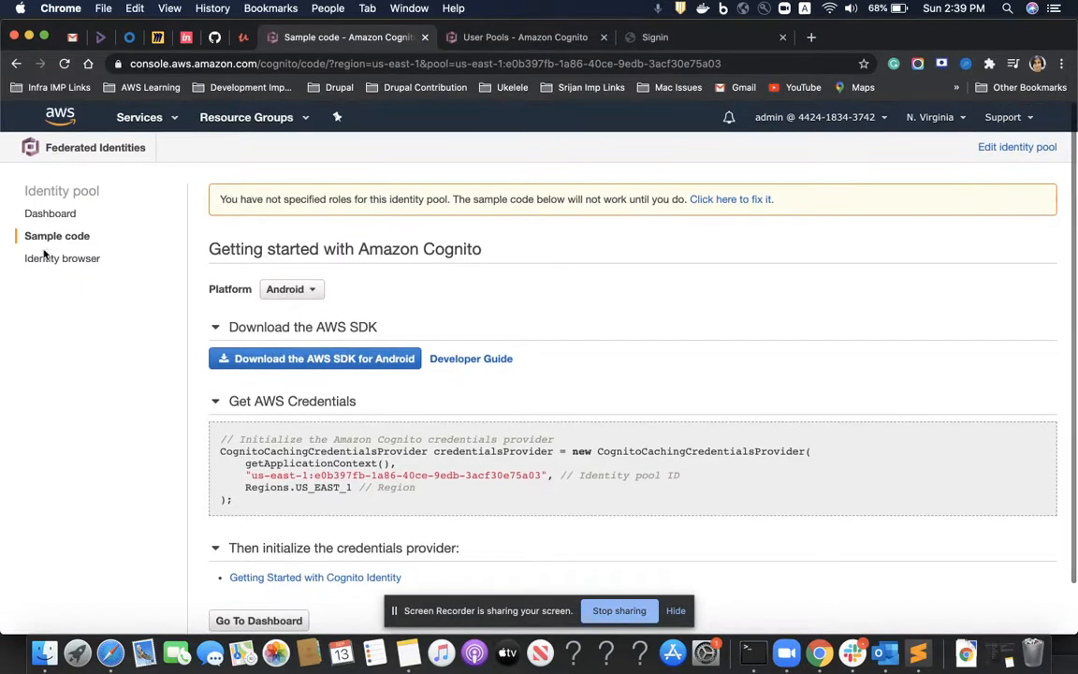
pyautogui.click(43, 264)
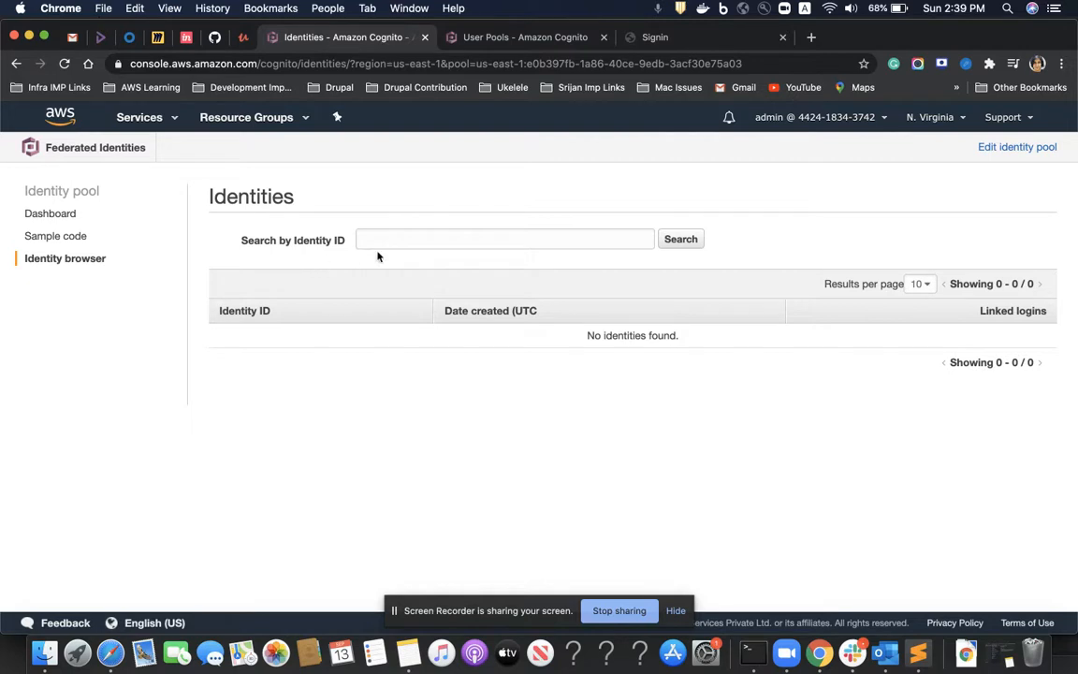
pyautogui.click(37, 192)
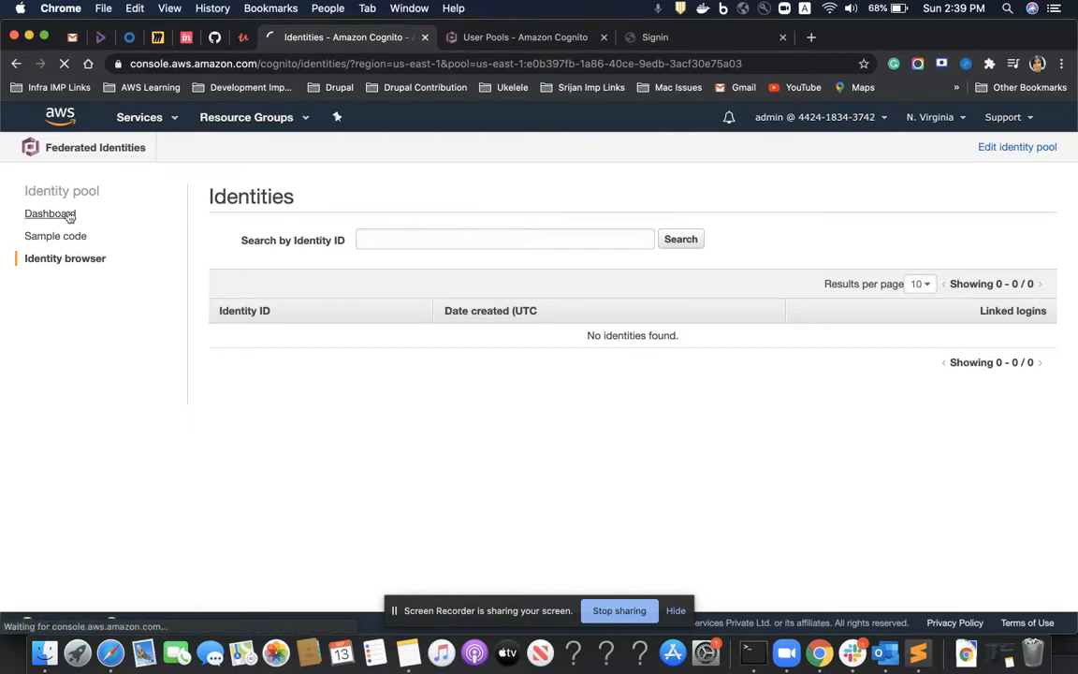